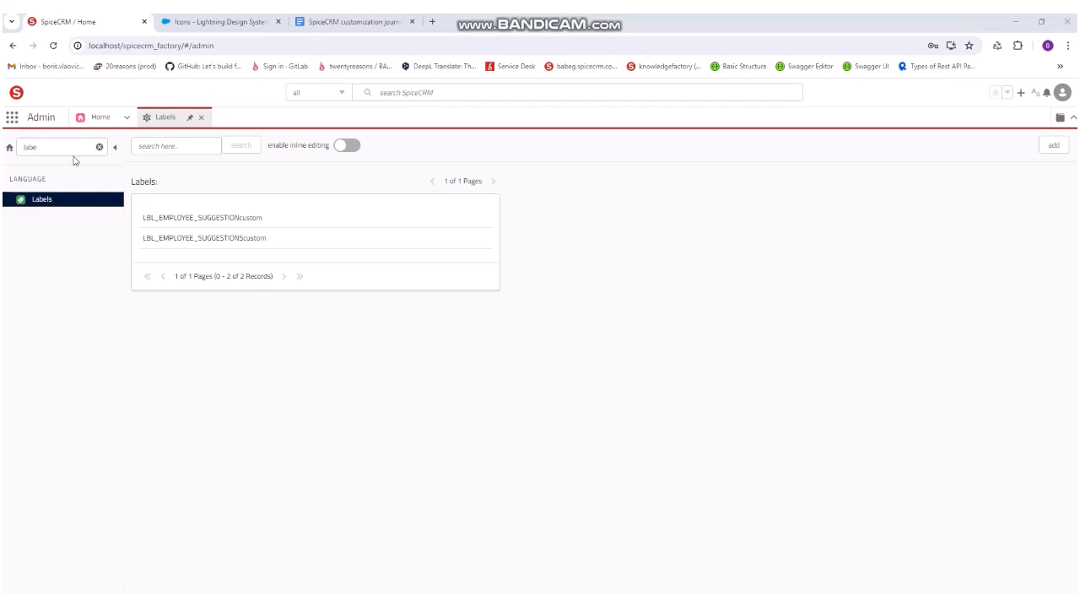
# Find the Dictionary Manager among the admin functions and open it.
pyautogui.click(100, 146)
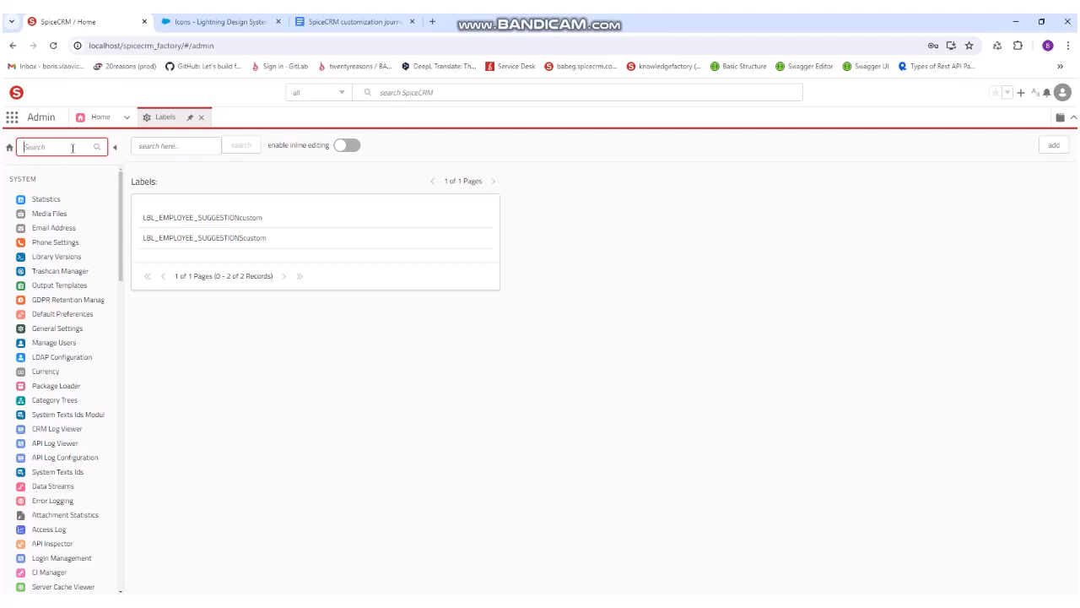
pyautogui.write('Dict')
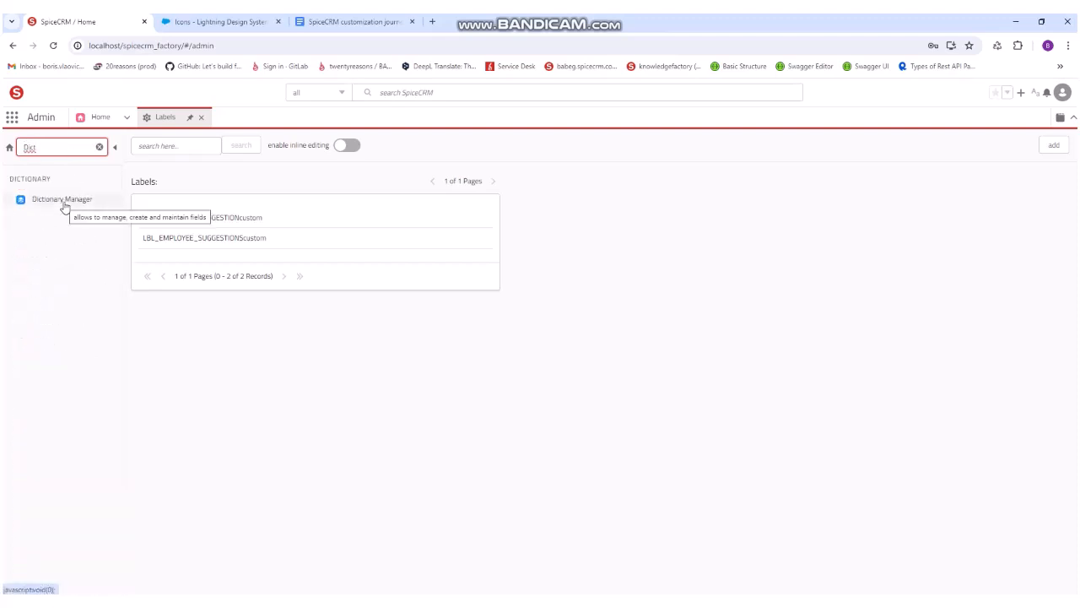
pyautogui.click(64, 202)
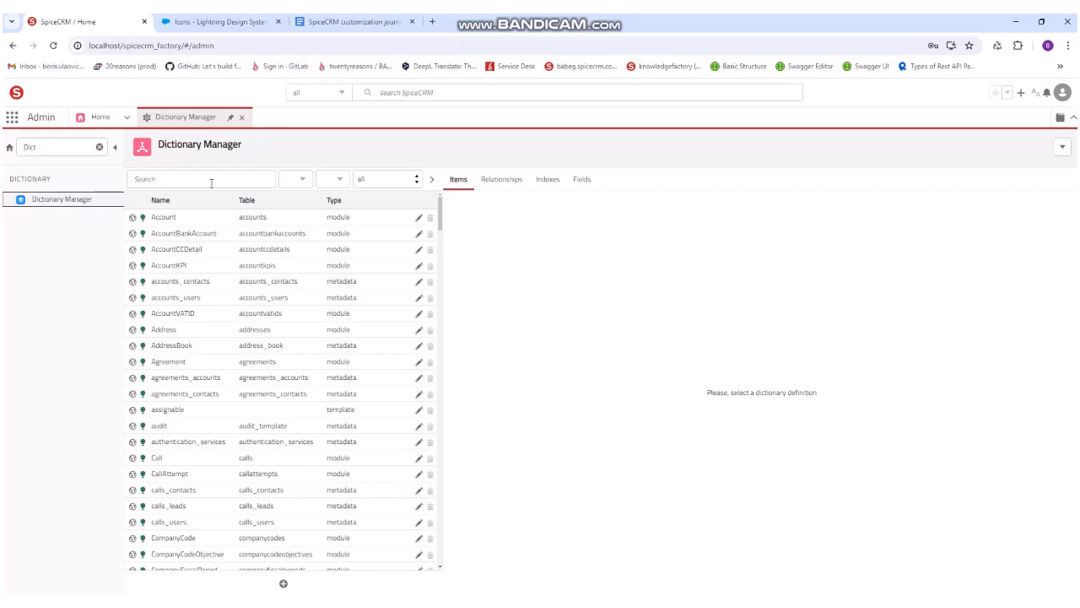
pyautogui.click(295, 179)
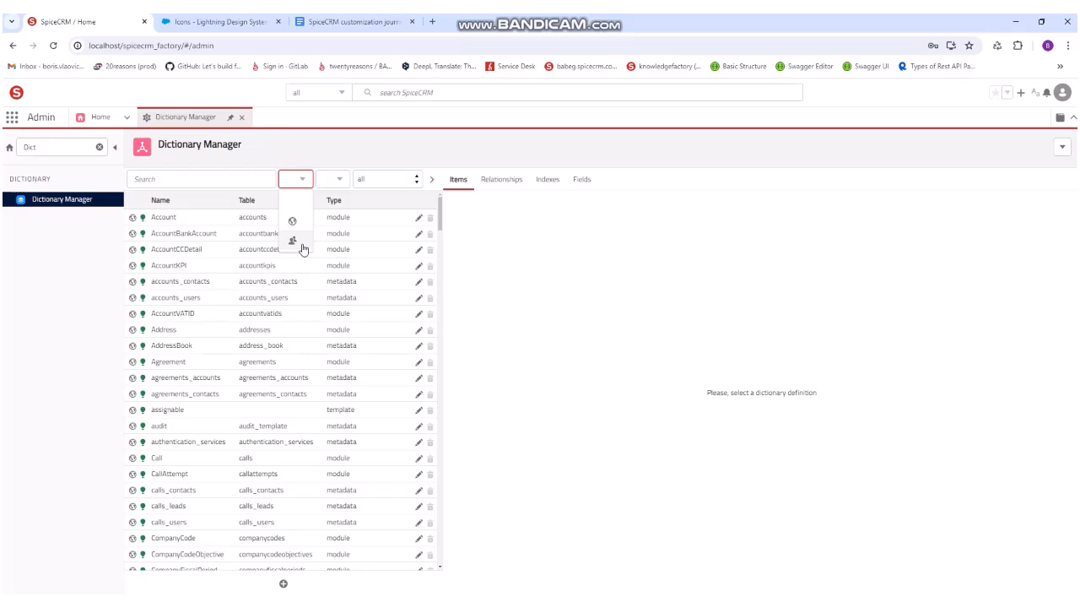
pyautogui.click(341, 181)
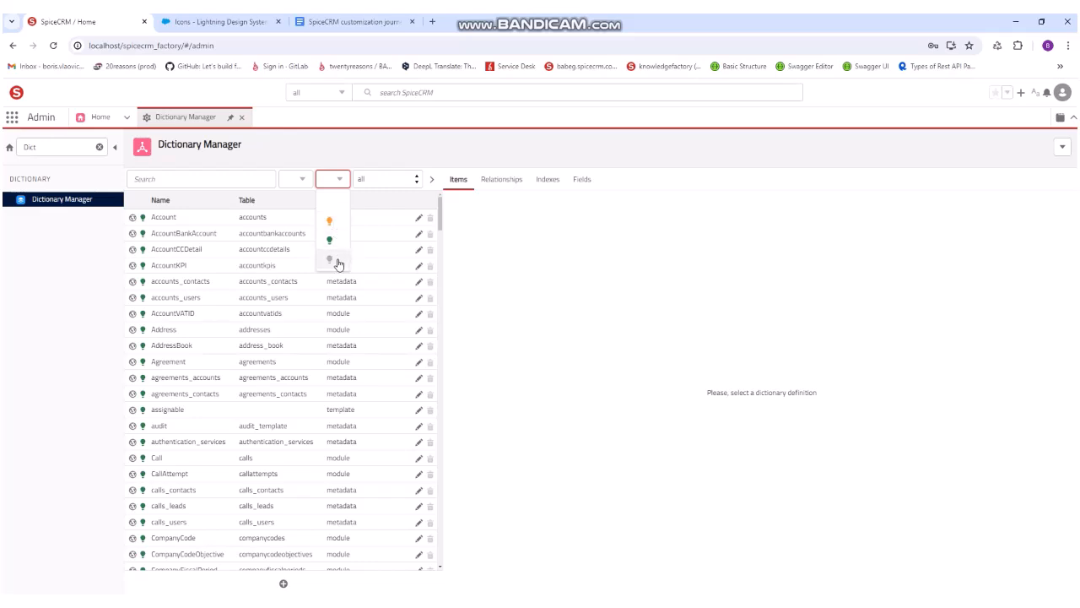
pyautogui.click(346, 182)
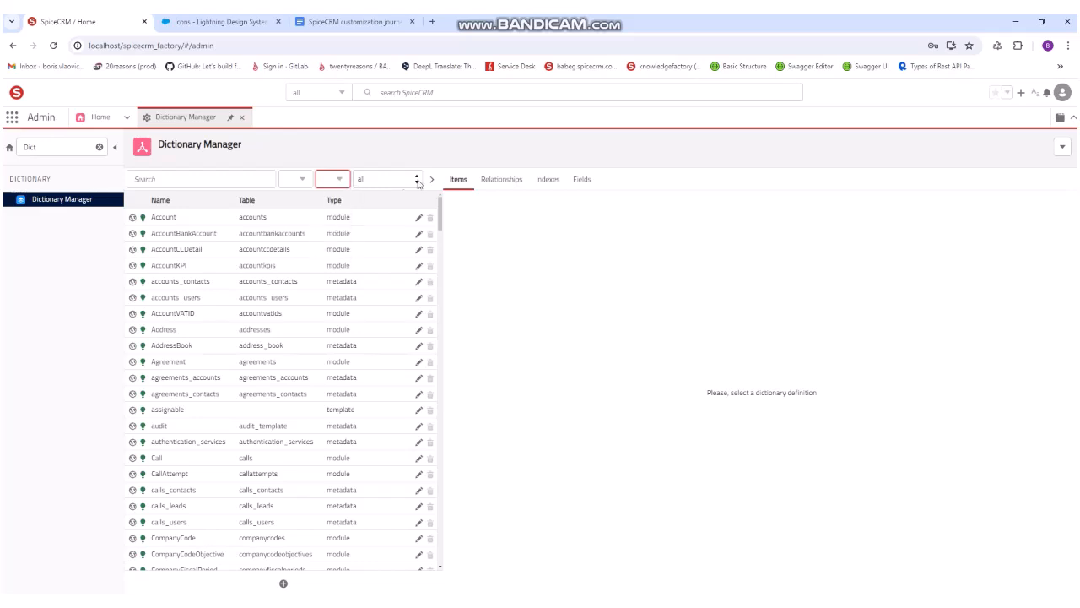
pyautogui.click(410, 180)
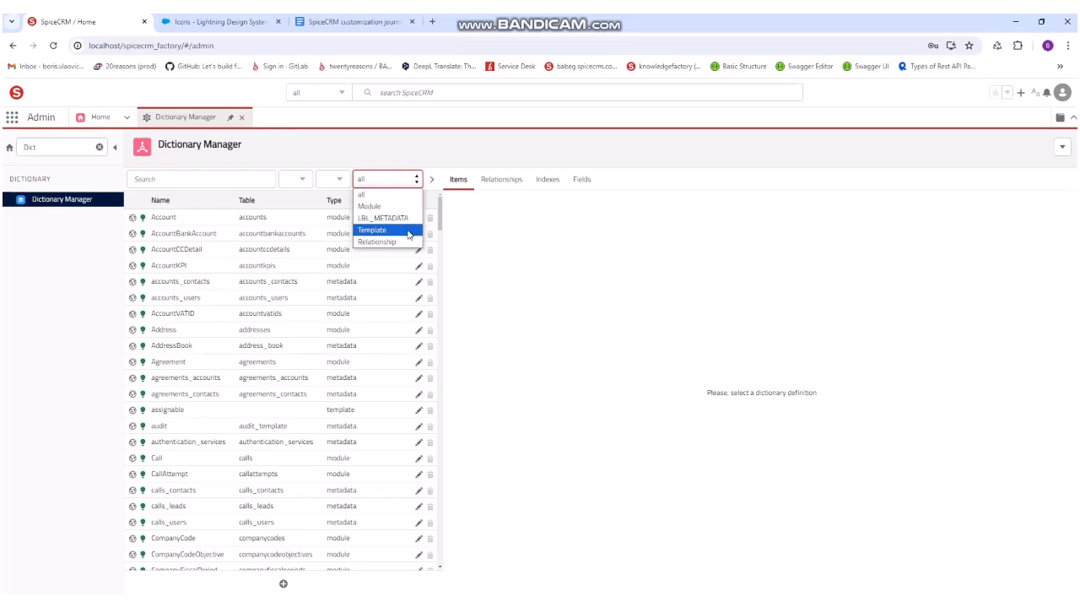
pyautogui.click(404, 179)
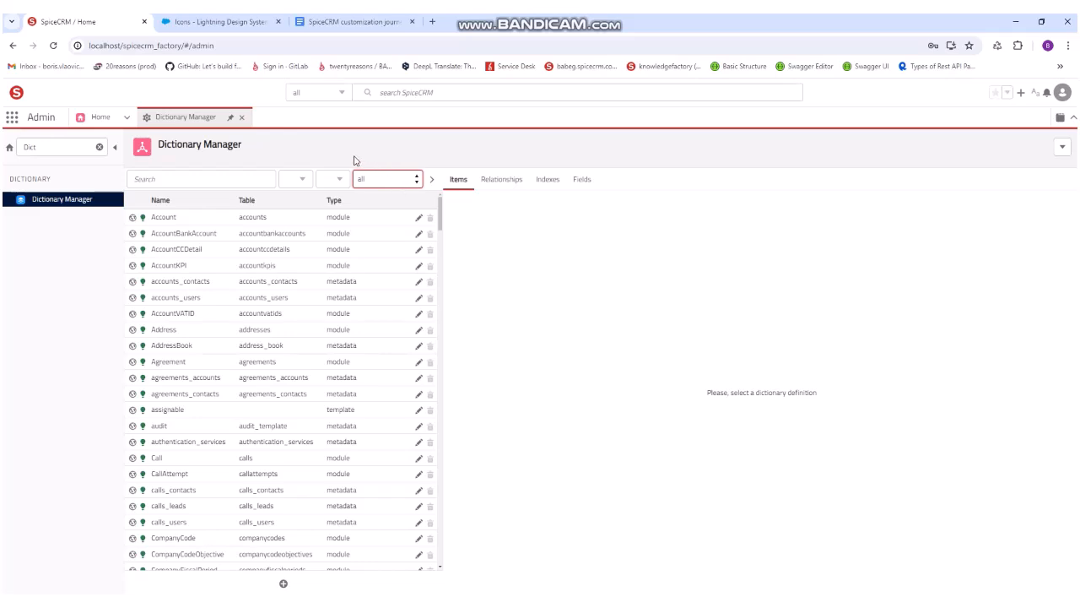
# Filter the dictionary definitions to custom scope and start a new definition named TWEEmployeeSuggestion with table tweemployeesuggestions.
pyautogui.click(298, 180)
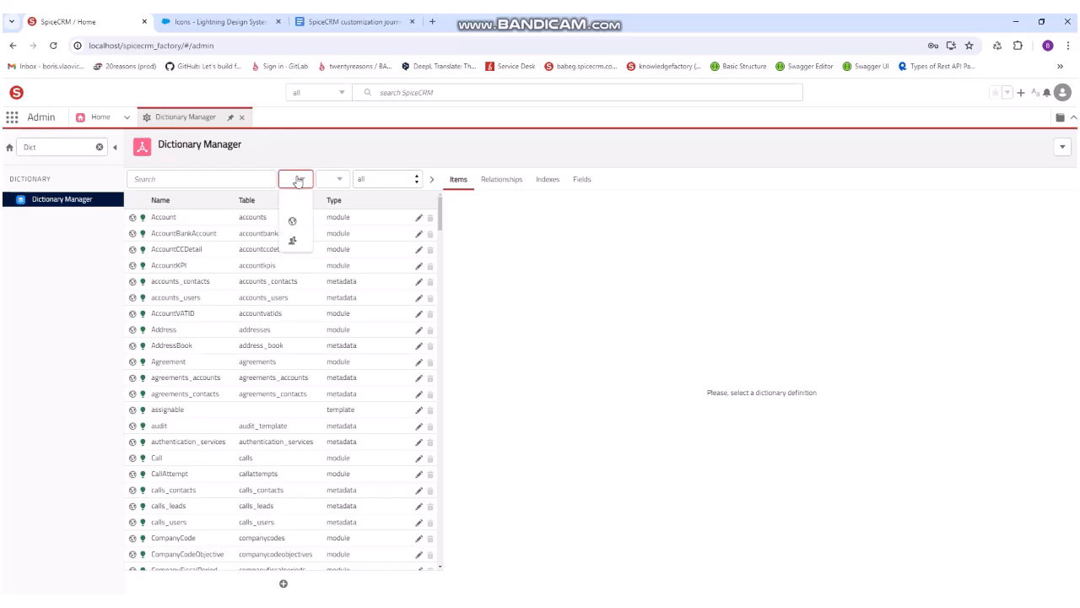
pyautogui.click(298, 242)
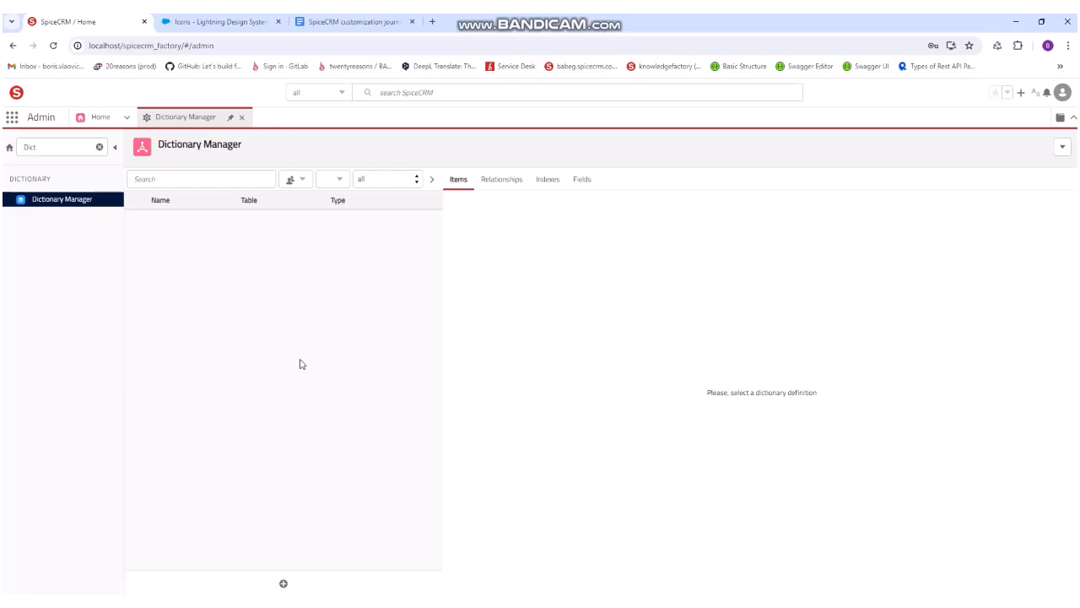
pyautogui.click(284, 585)
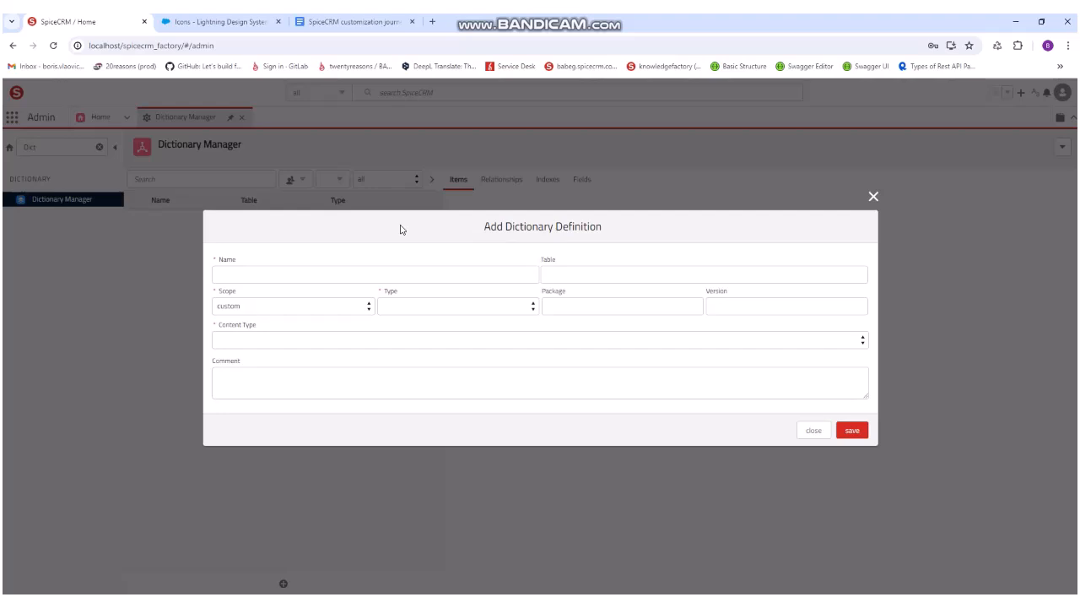
pyautogui.click(344, 272)
pyautogui.write('T')
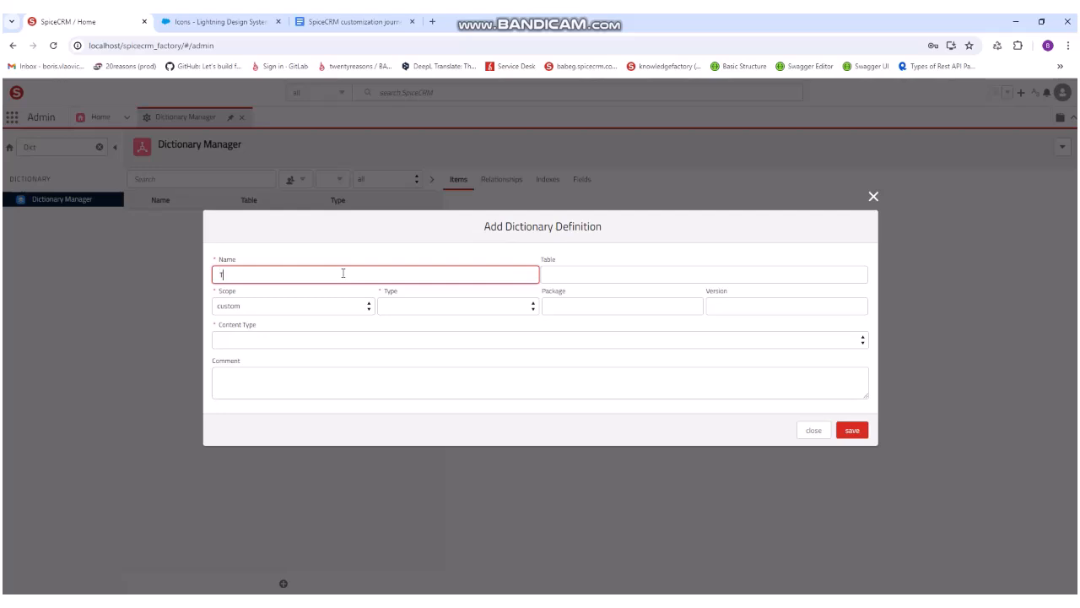
pyautogui.write('WEEmployeeSuggestion')
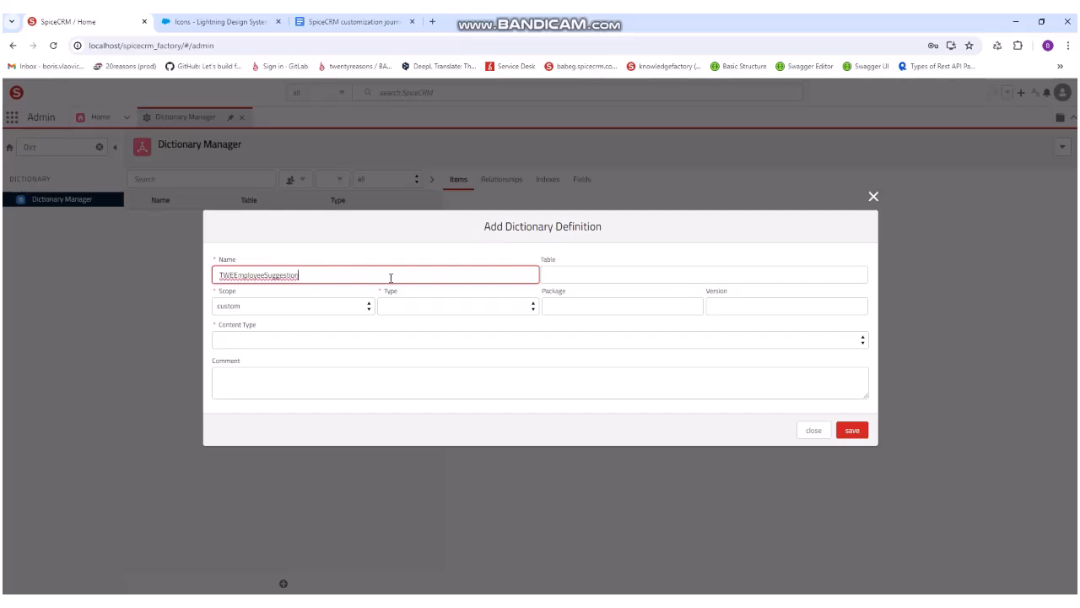
pyautogui.click(605, 270)
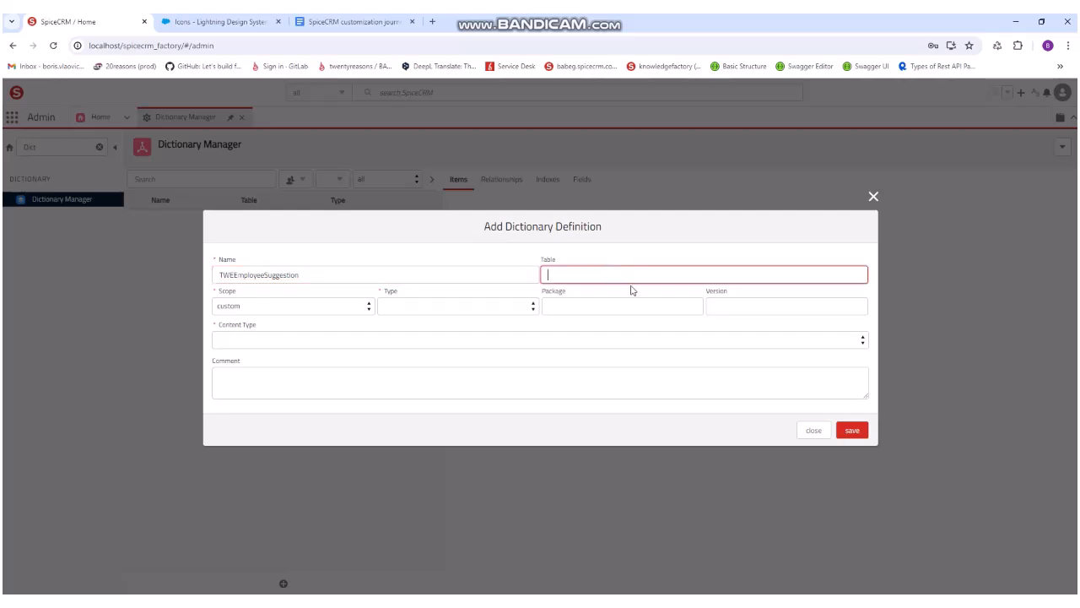
pyautogui.write('tweemployeesuggestions')
# Set the new definition's type to module and link it to the Employee Suggestions module.
pyautogui.click(475, 308)
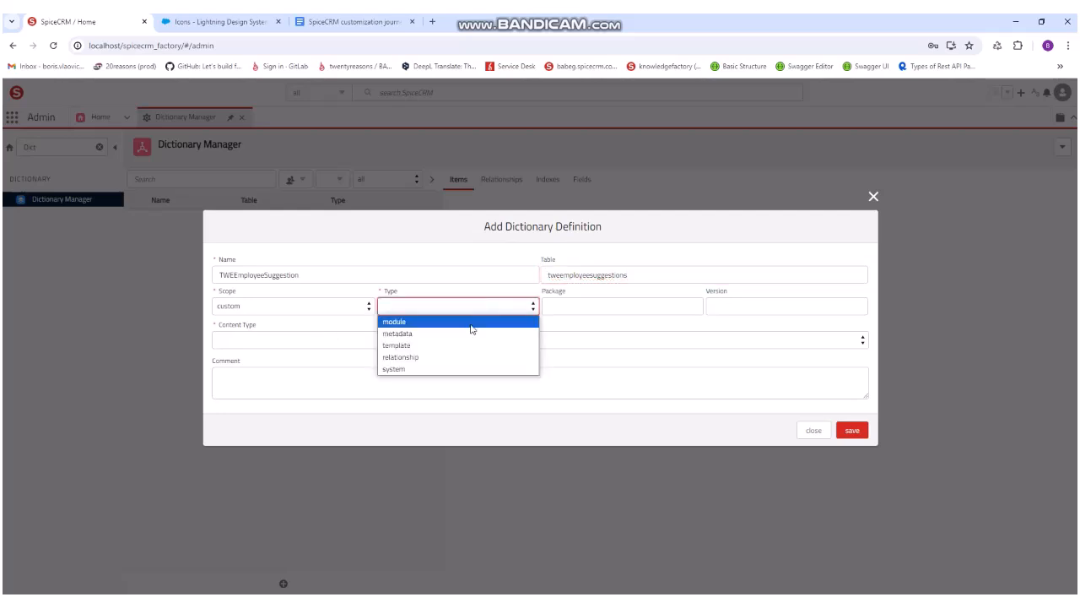
pyautogui.click(471, 325)
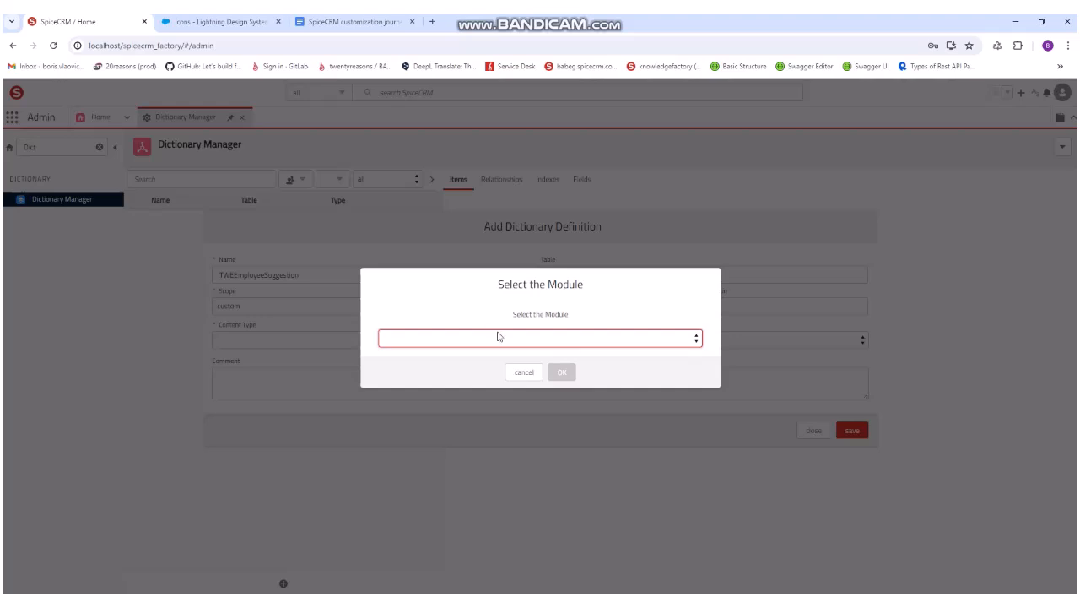
pyautogui.click(499, 337)
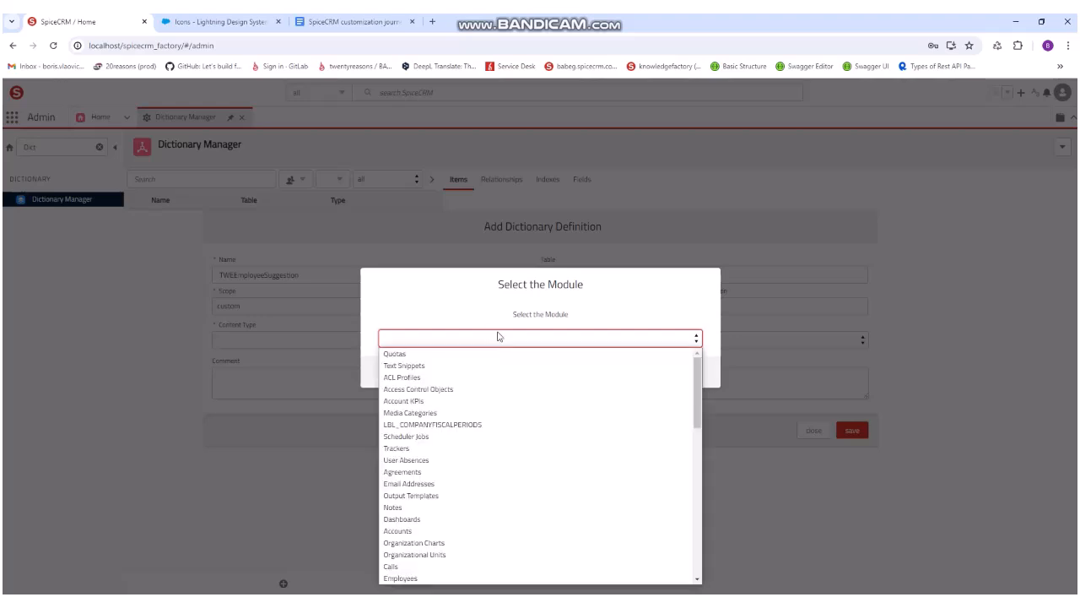
pyautogui.scroll(-10, 504, 456)
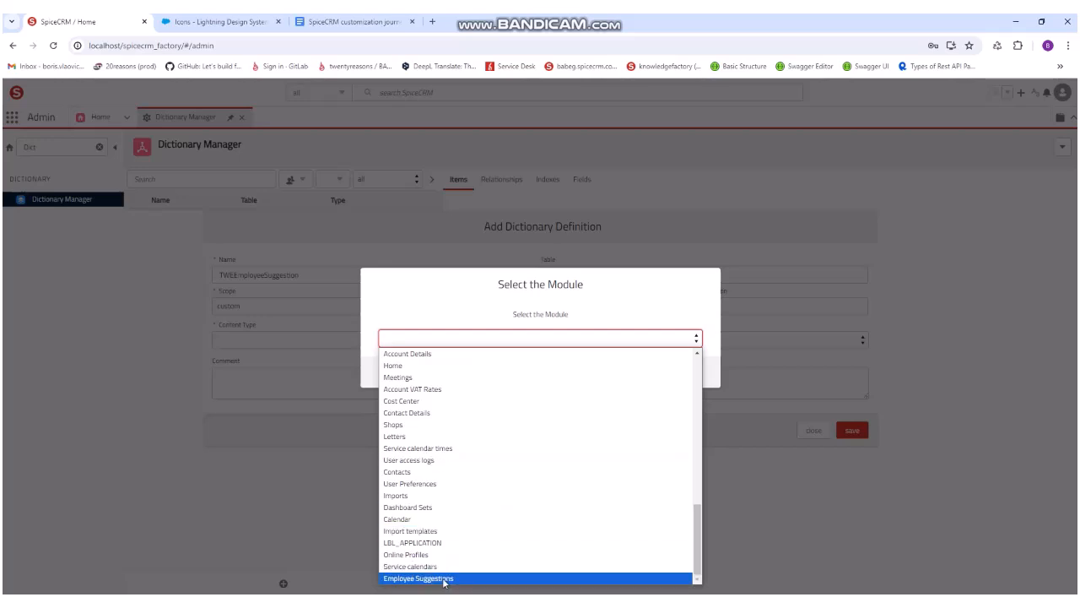
pyautogui.click(443, 579)
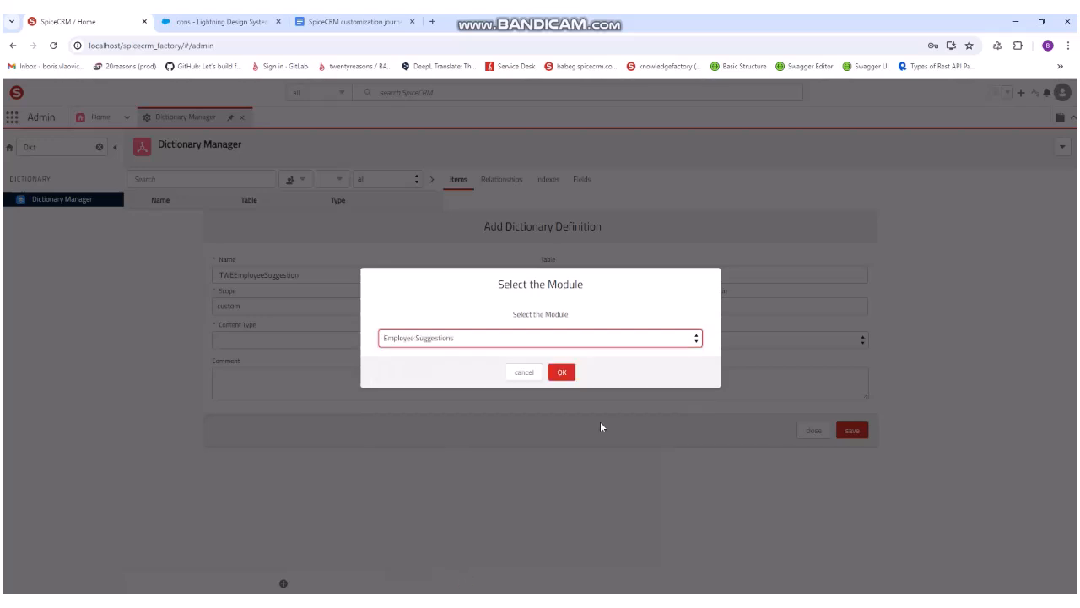
pyautogui.click(562, 373)
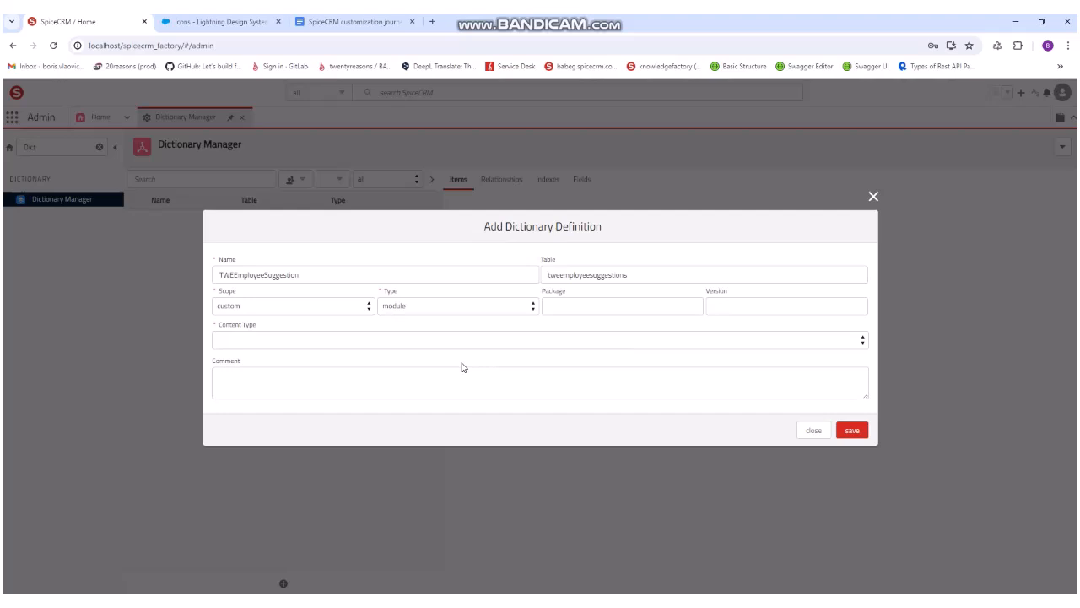
# Set the definition's content type to Masterdata and save the definition.
pyautogui.click(367, 346)
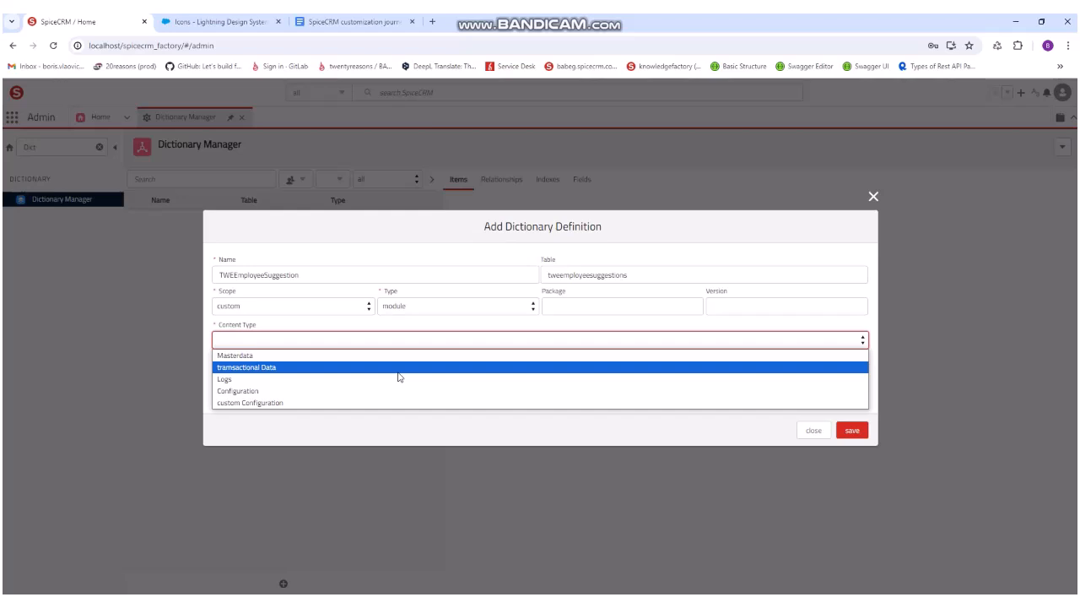
pyautogui.click(320, 363)
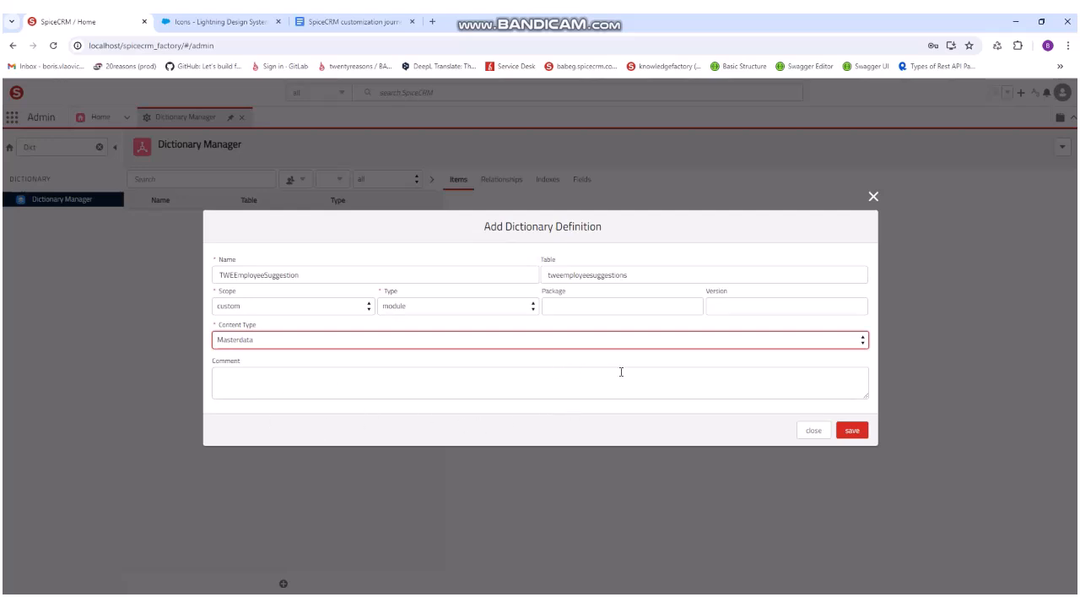
pyautogui.click(850, 432)
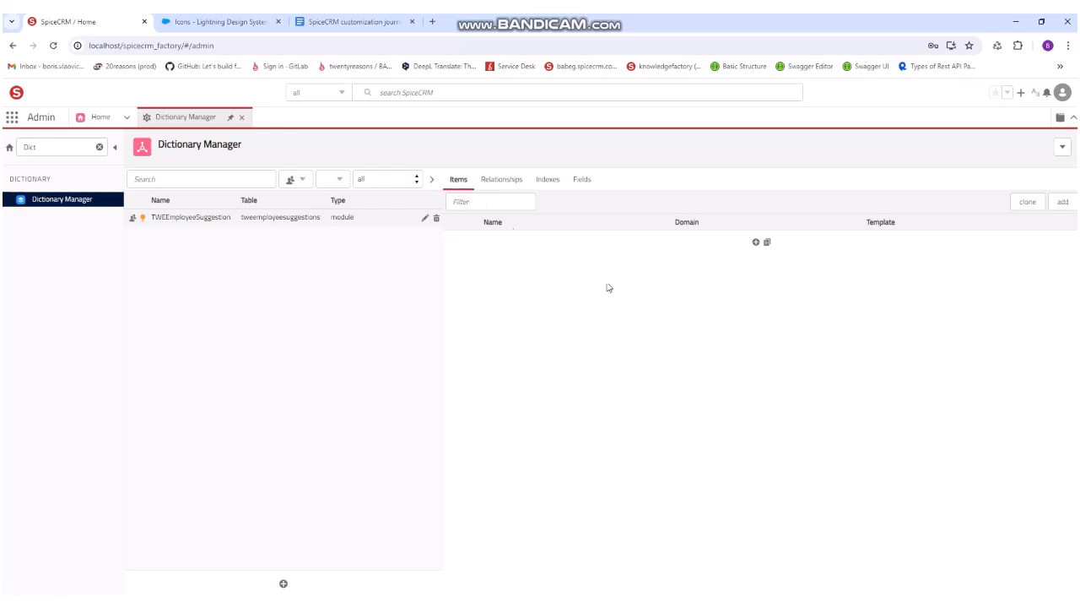
# Add the default template as a dictionary item to the TWEEmployeeSuggestion definition and save it.
pyautogui.click(755, 243)
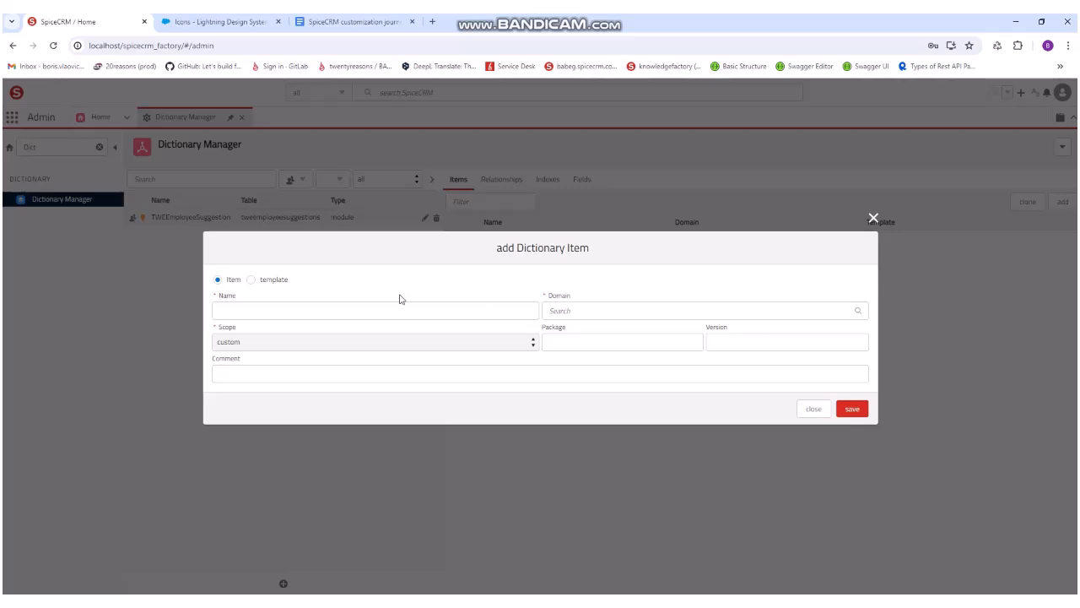
pyautogui.click(252, 280)
pyautogui.click(346, 311)
pyautogui.write('default')
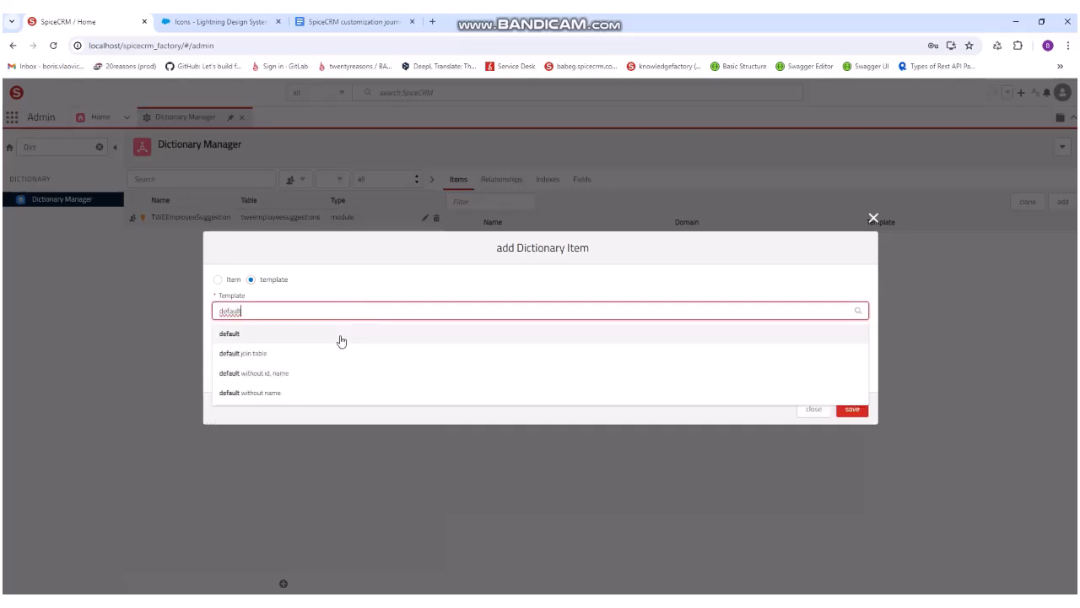
pyautogui.click(339, 335)
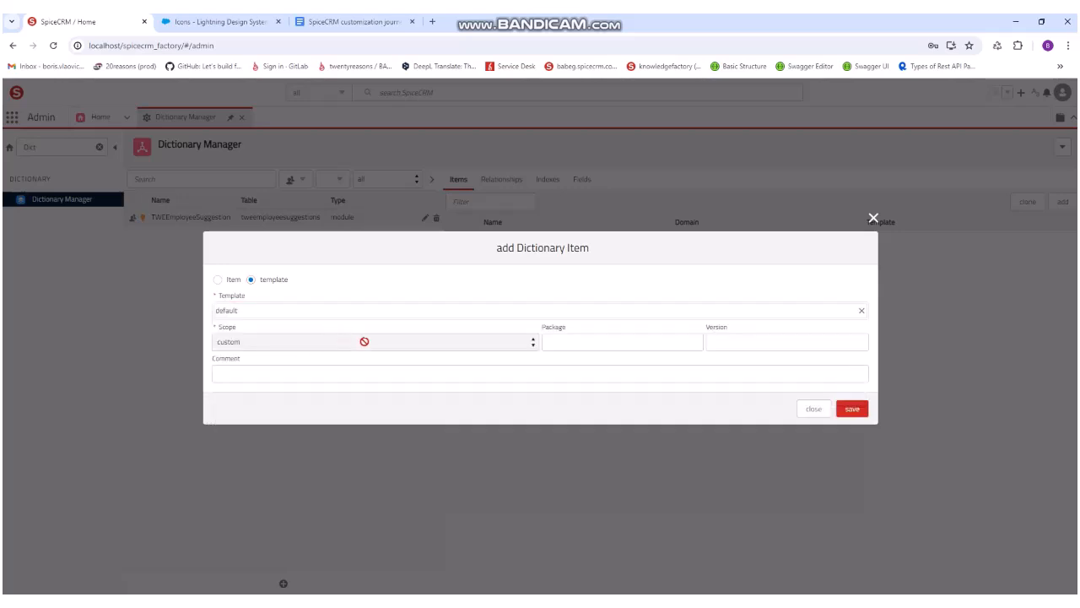
pyautogui.click(851, 410)
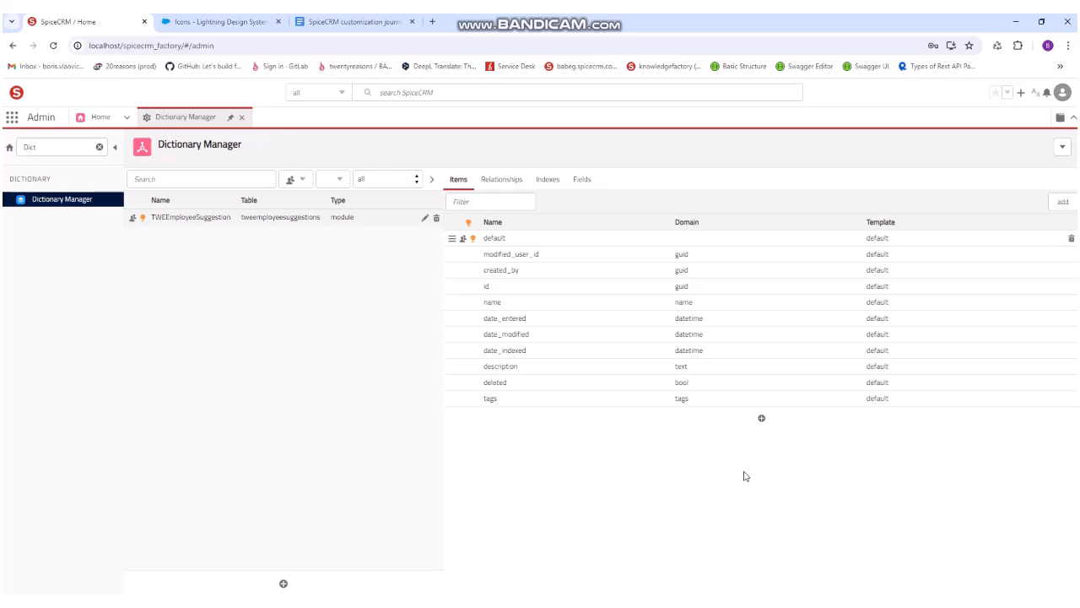
# Add a dictionary item named employee_id with the guid domain to TWEEmployeeSuggestion and save it.
pyautogui.click(762, 422)
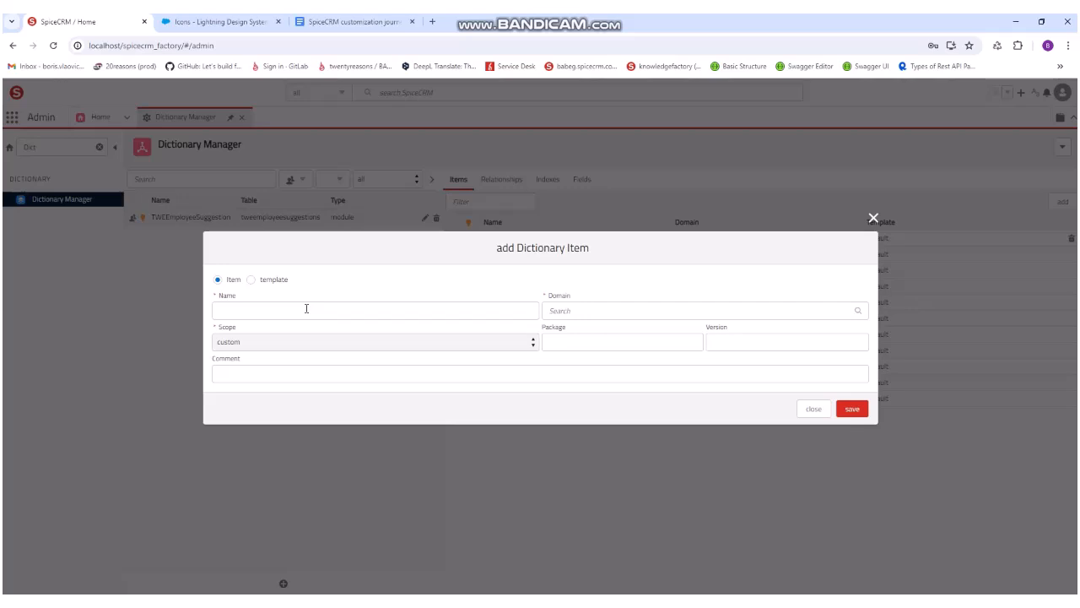
pyautogui.click(306, 309)
pyautogui.write('emp')
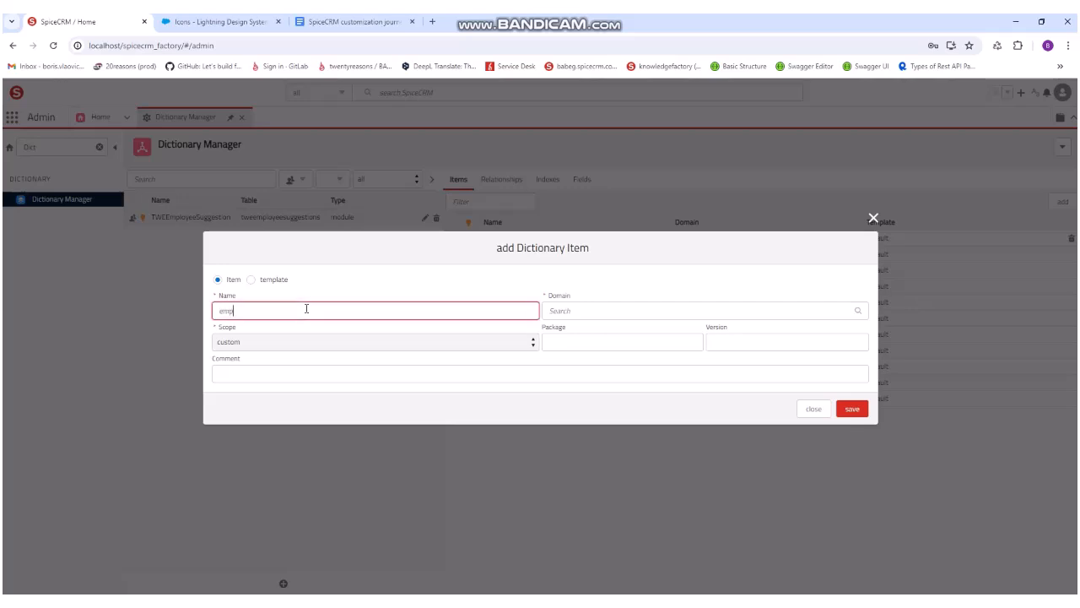
pyautogui.write('loyee_id')
pyautogui.click(617, 311)
pyautogui.write('guid')
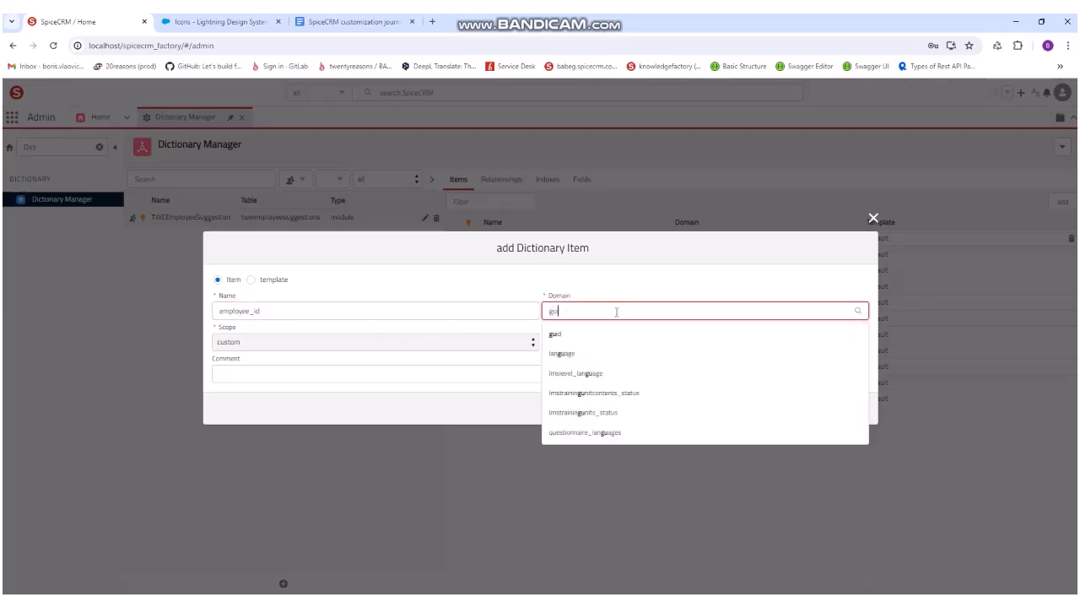
pyautogui.click(619, 336)
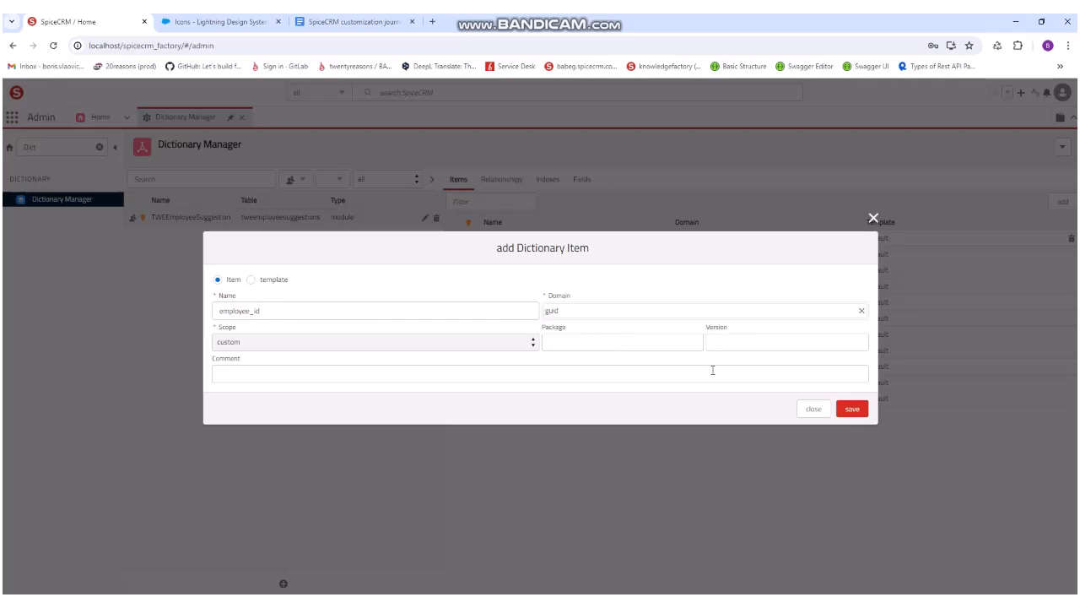
pyautogui.click(853, 410)
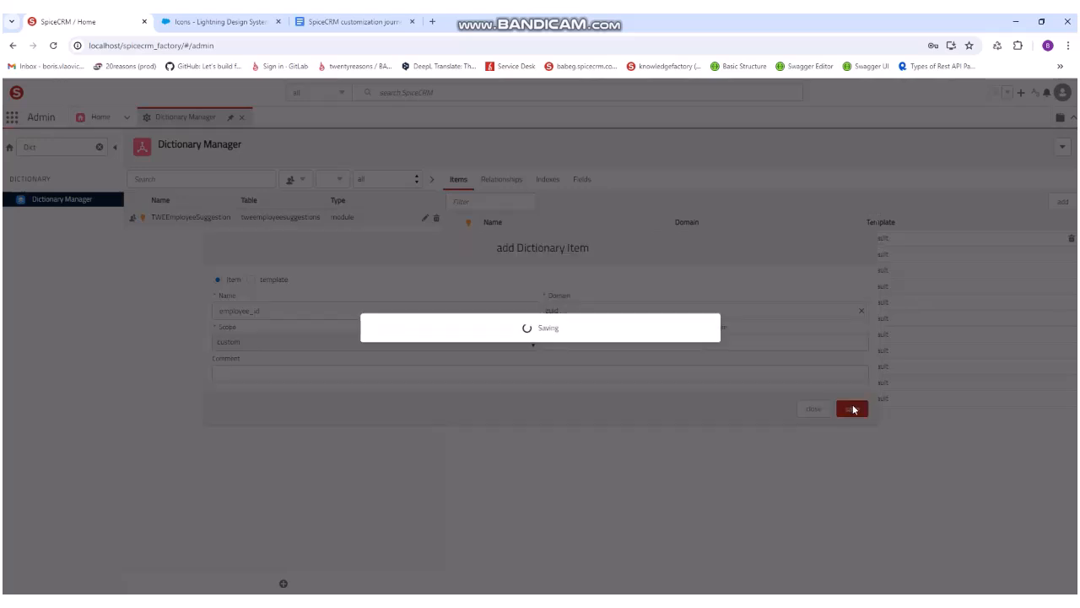